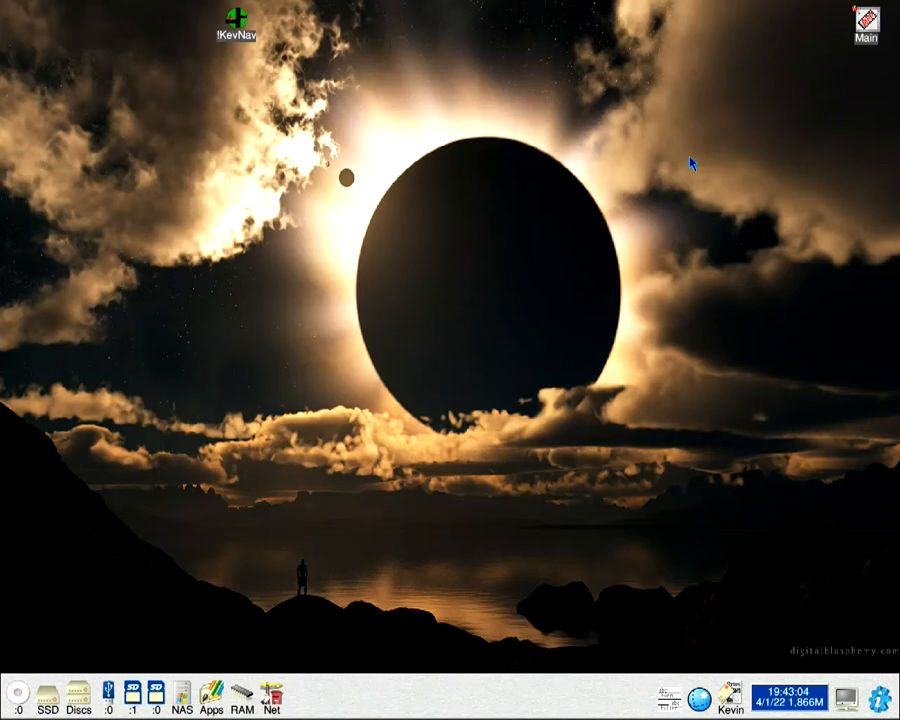
Launch KevNav and dismiss its splash to reach the empty From/To postcode form
double_click(252, 34)
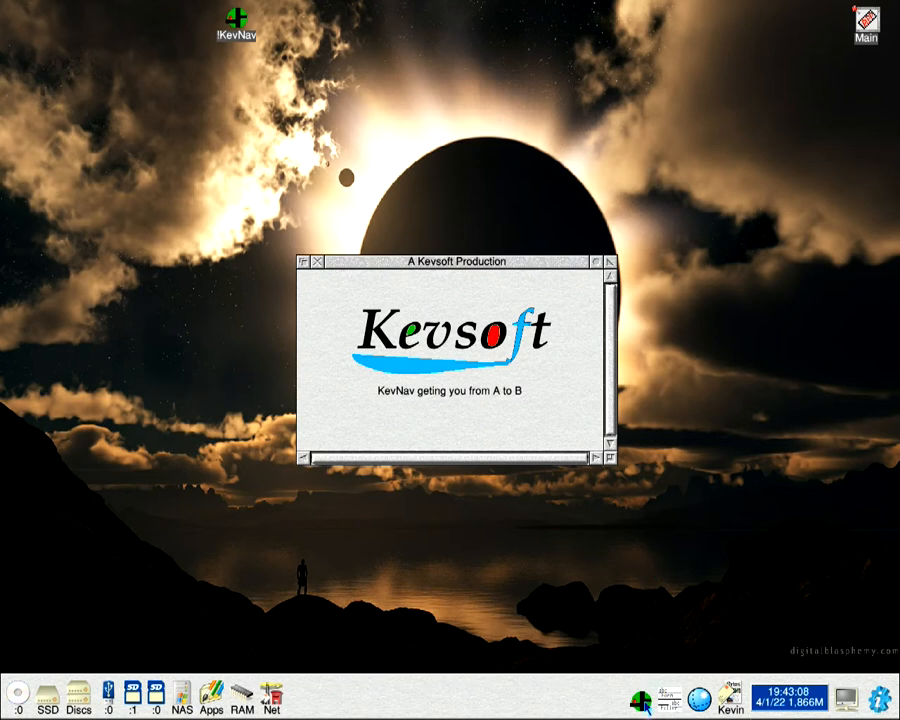
left_click(640, 698)
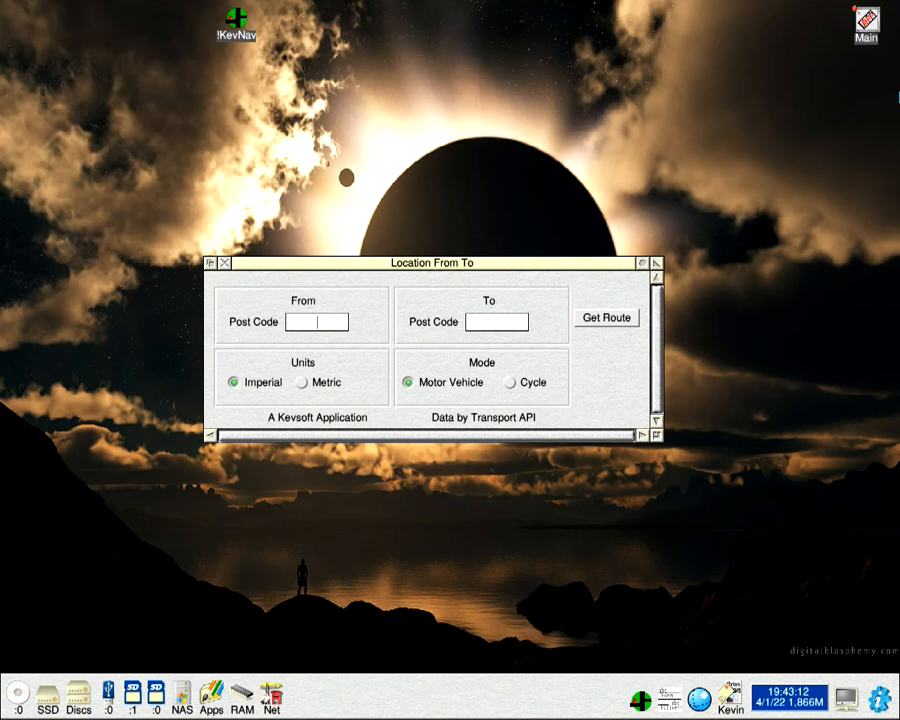
left_click(800, 100)
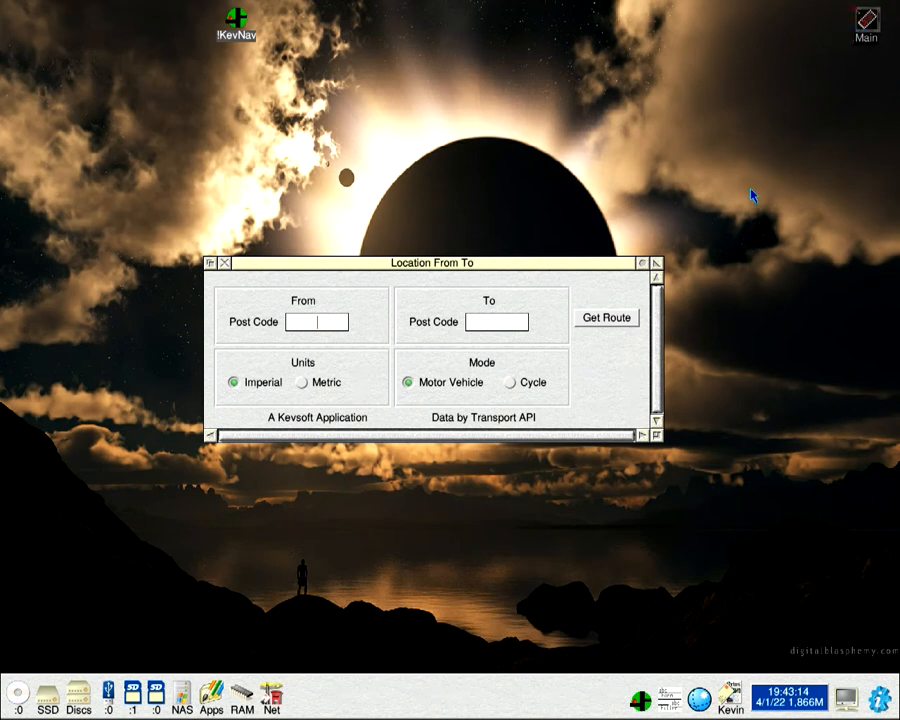
Fill From with CB2 3BJ and To with CB1 9NJ from the saved-postcode panel
double_click(866, 22)
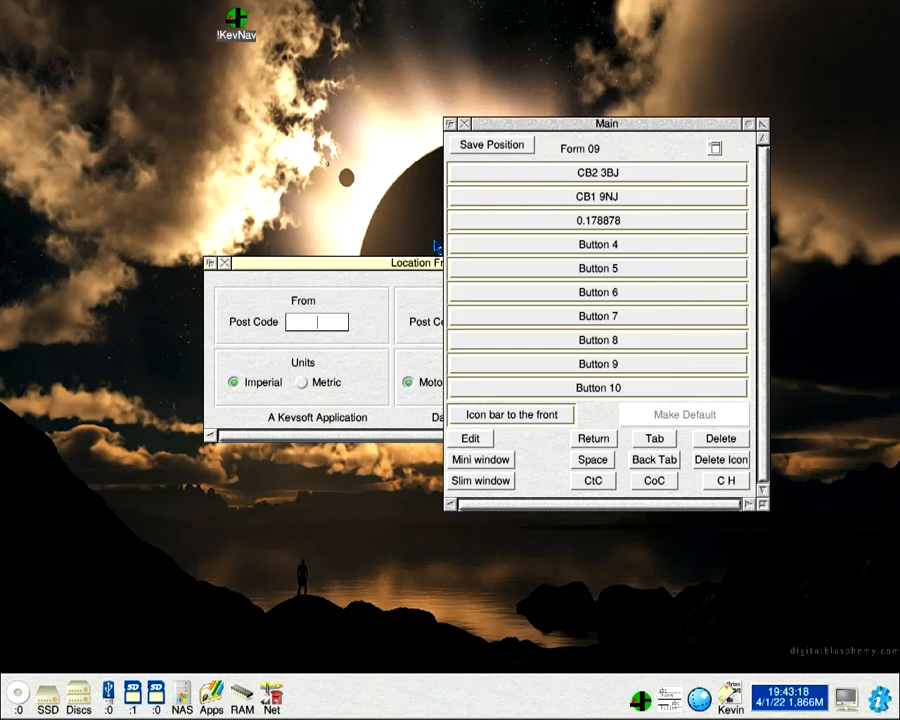
left_click_drag(500, 123, 602, 60)
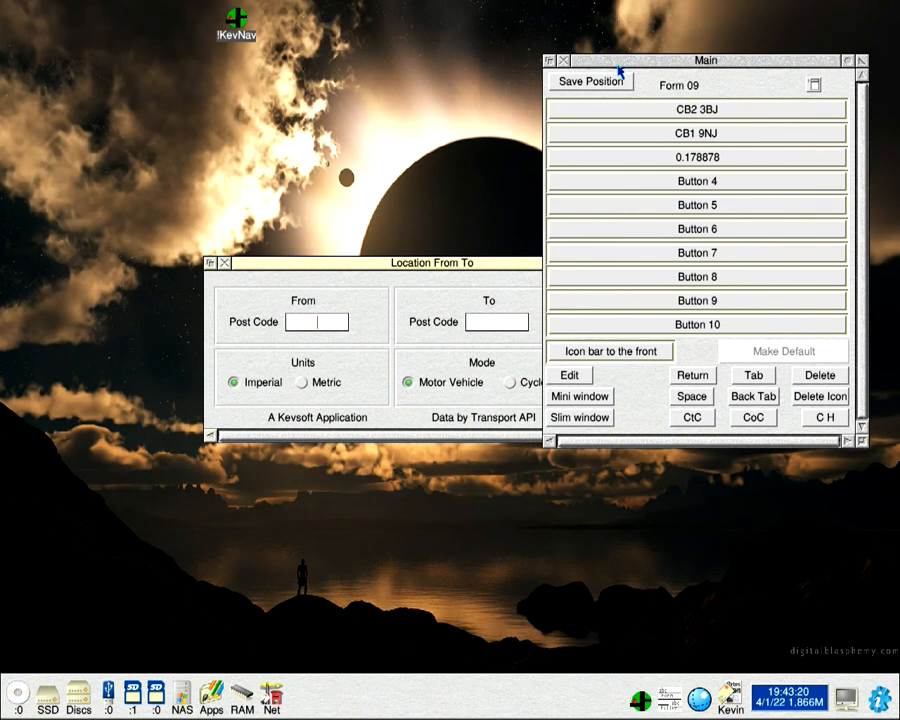
left_click(629, 109)
left_click(680, 133)
left_click_drag(472, 263, 445, 230)
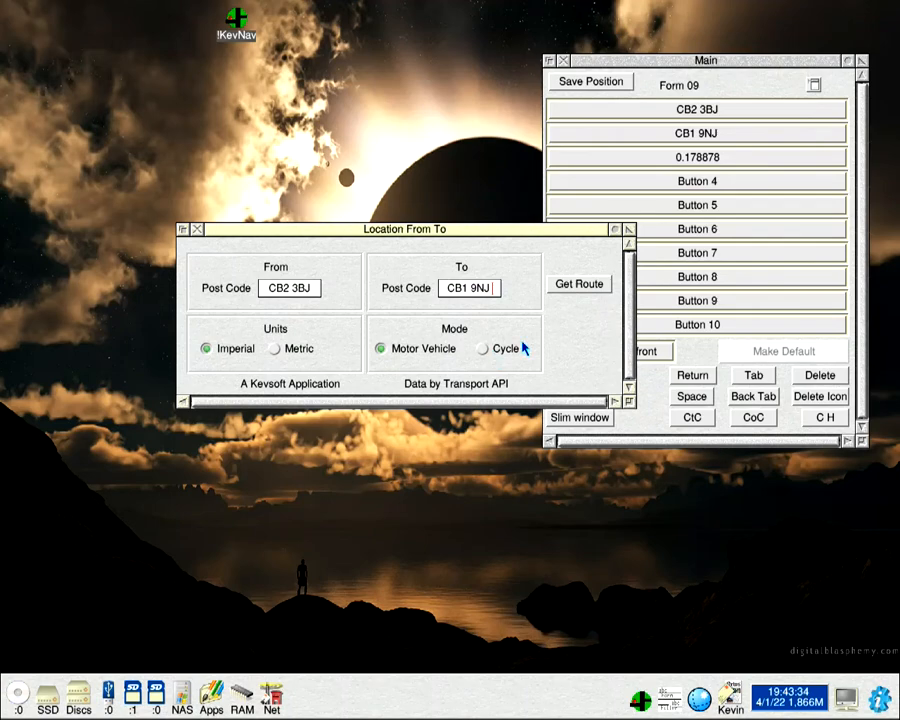
left_click(579, 284)
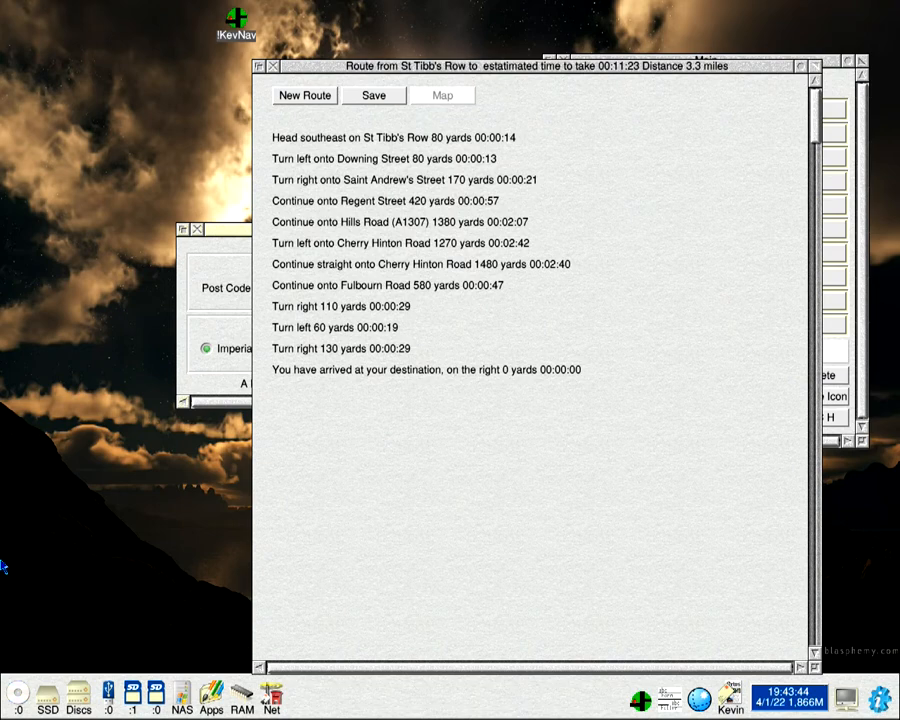
Open the SSD maps folder with RiscOSM, then recalculate the route so mapping is offered
left_click(47, 693)
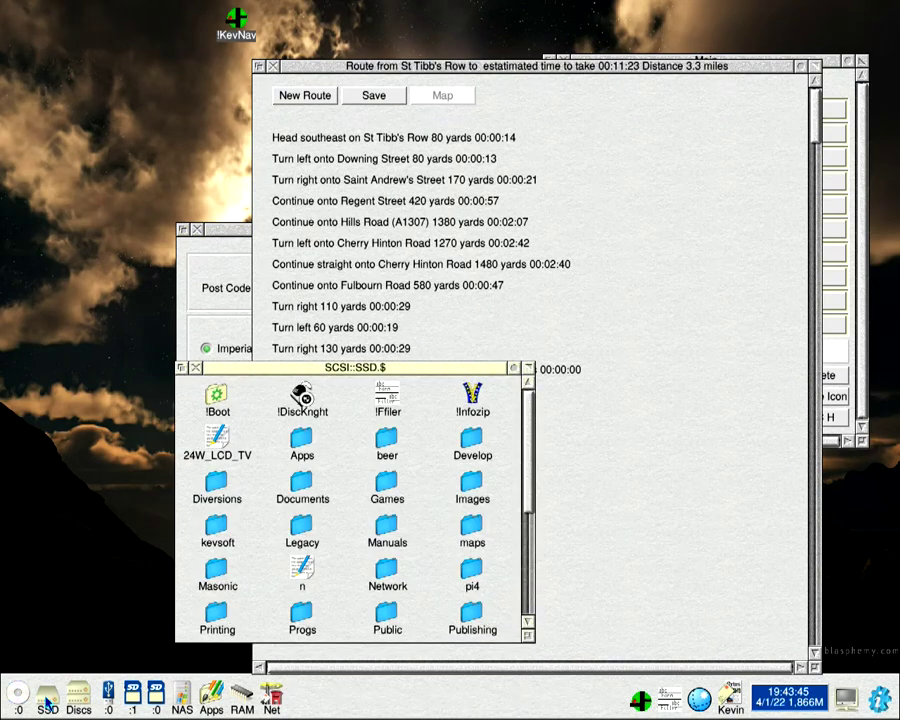
double_click(466, 524)
left_click(184, 368)
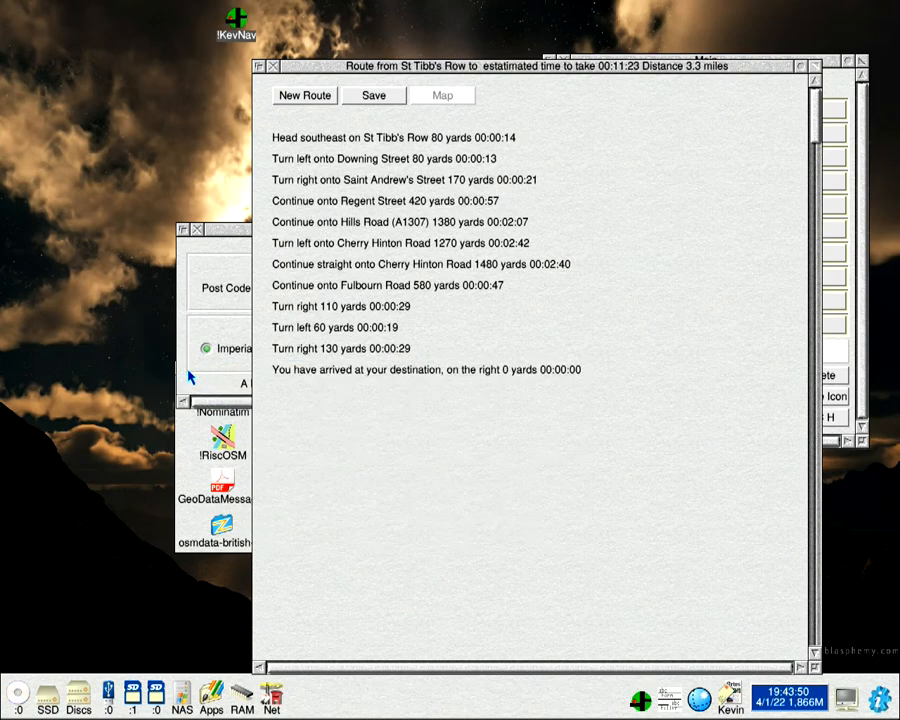
left_click(304, 95)
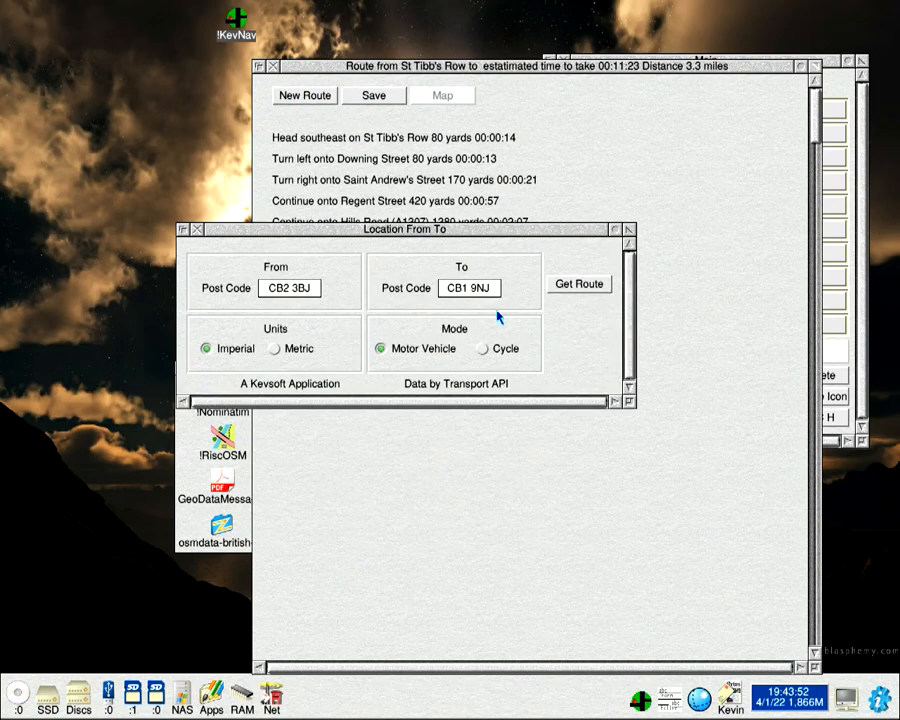
left_click(579, 284)
left_click(442, 95)
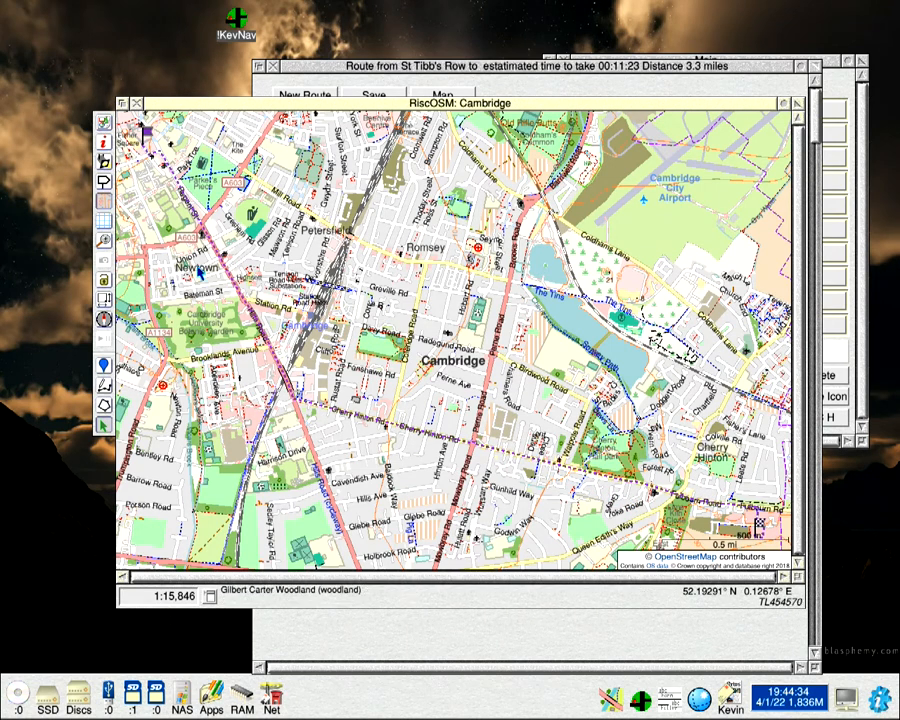
left_click(136, 104)
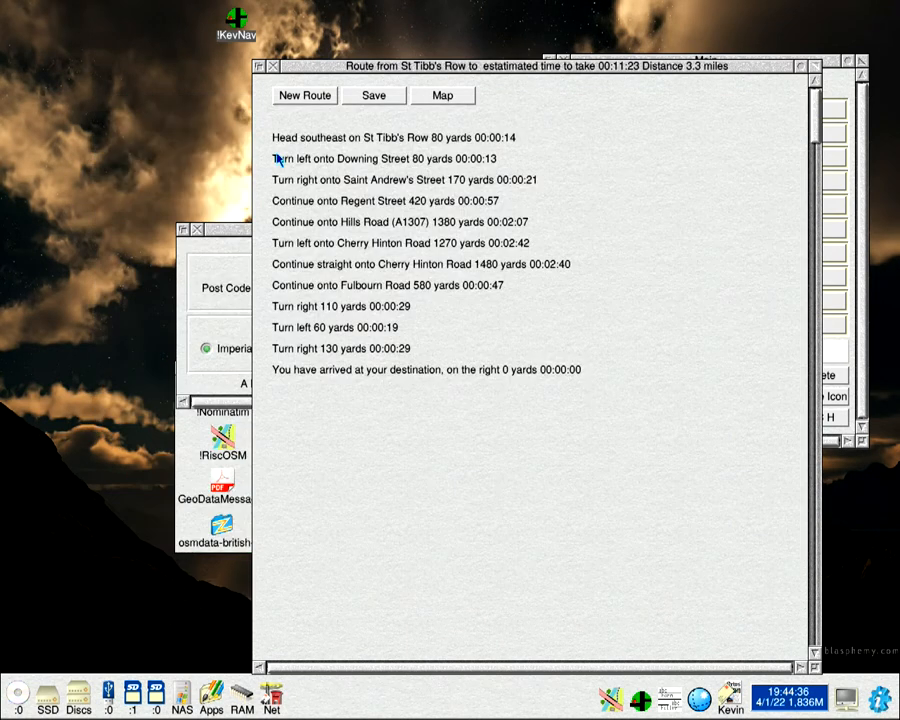
left_click(304, 95)
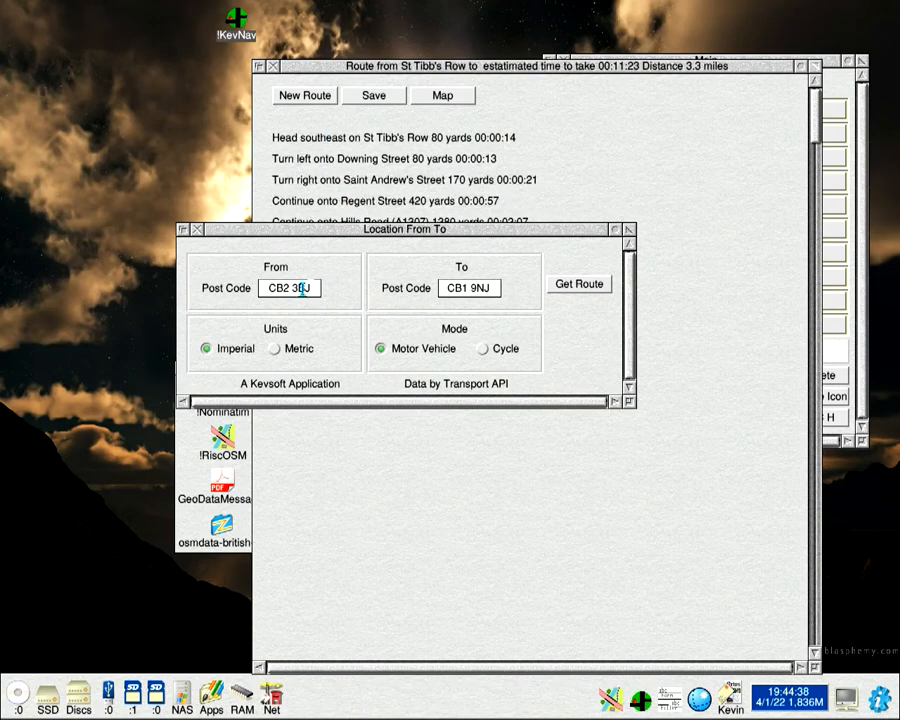
left_click(275, 347)
left_click(579, 284)
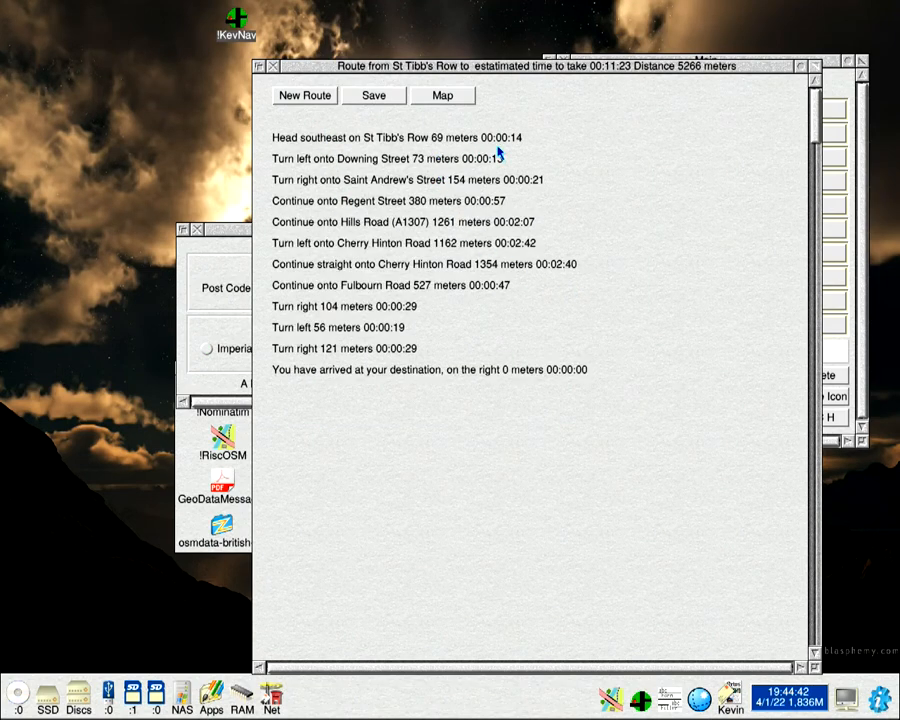
left_click(215, 260)
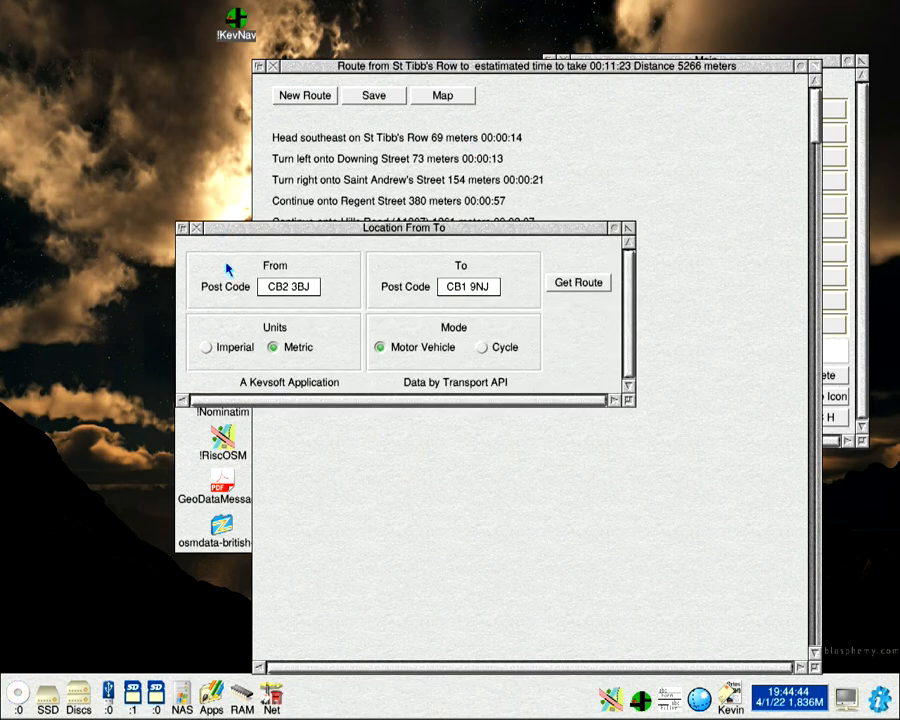
left_click(206, 347)
left_click(579, 282)
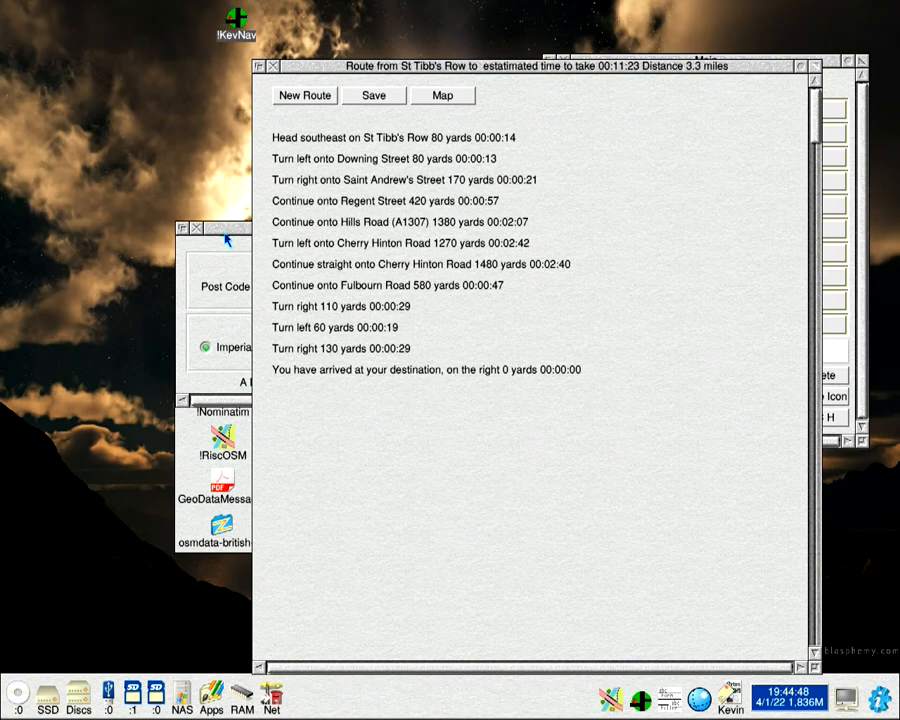
Save the directions as plain-text file 'route' on the RAM disc and view its contents
left_click(373, 100)
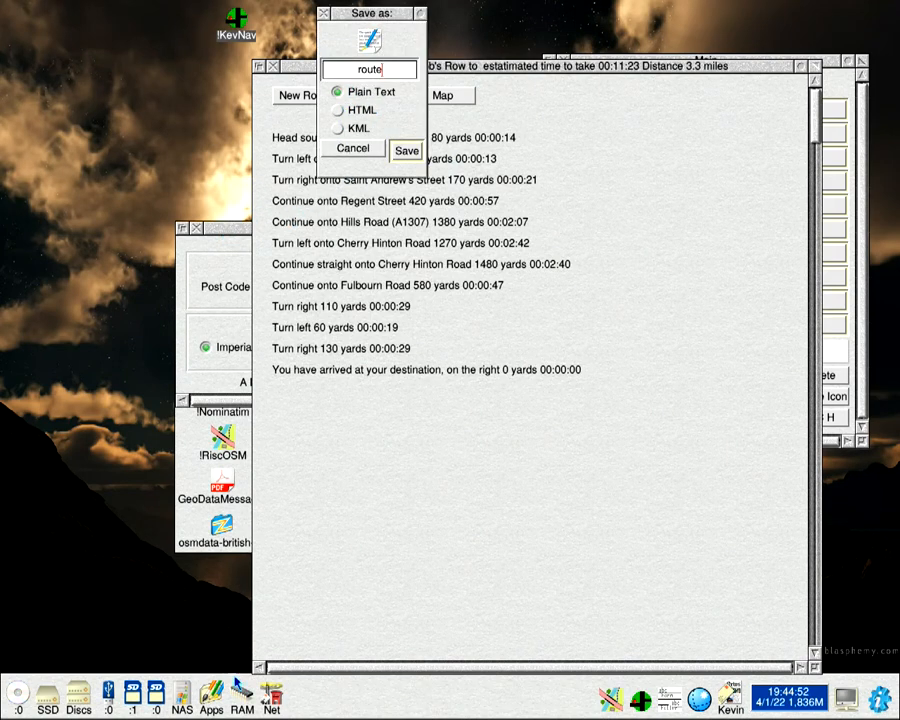
left_click(242, 692)
left_click_drag(370, 40, 234, 422)
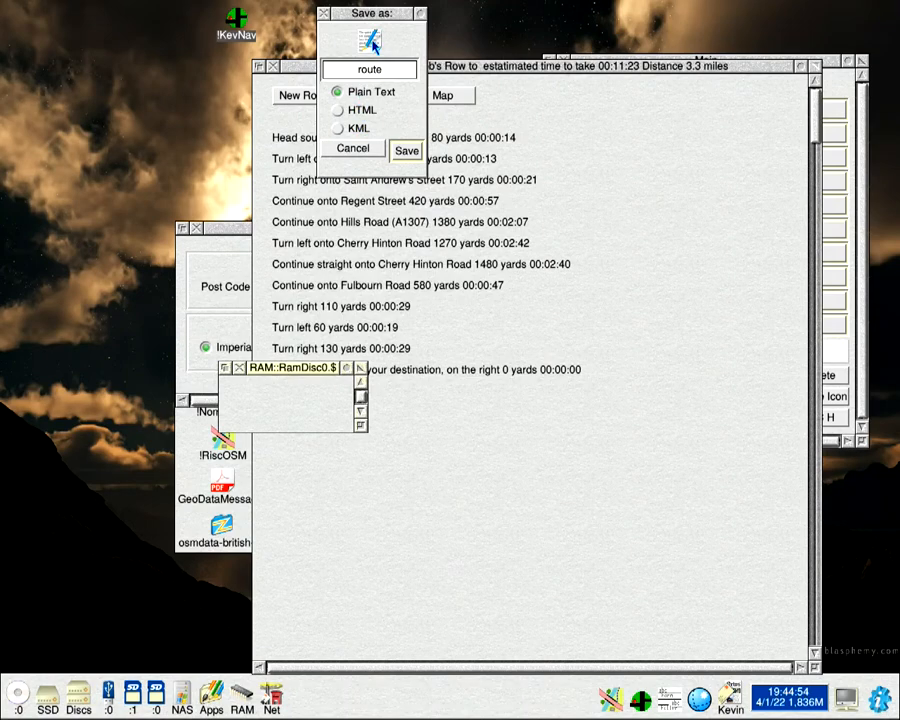
double_click(248, 395)
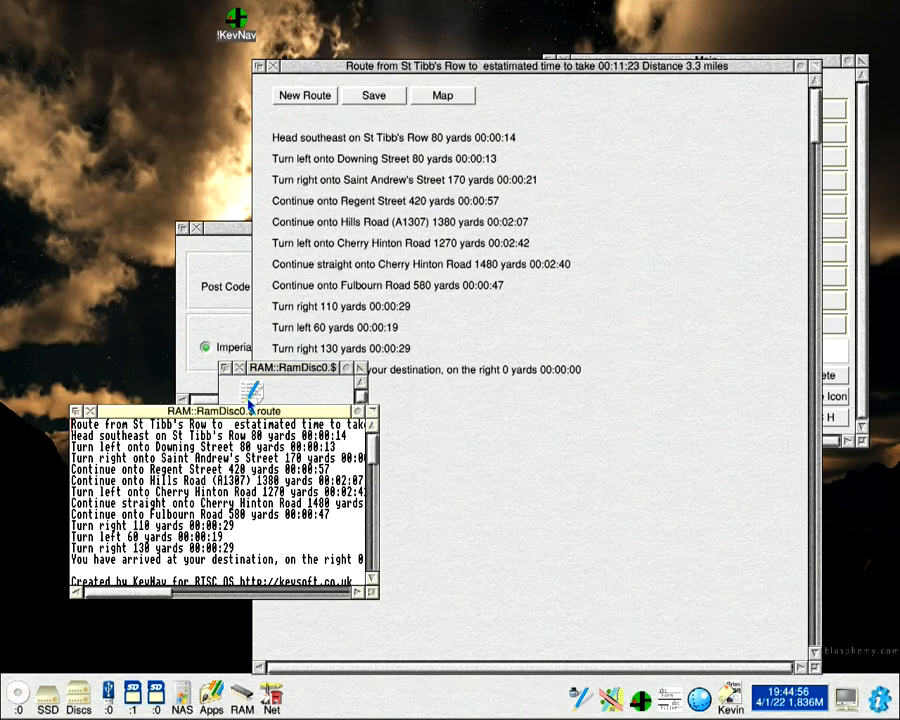
left_click(89, 411)
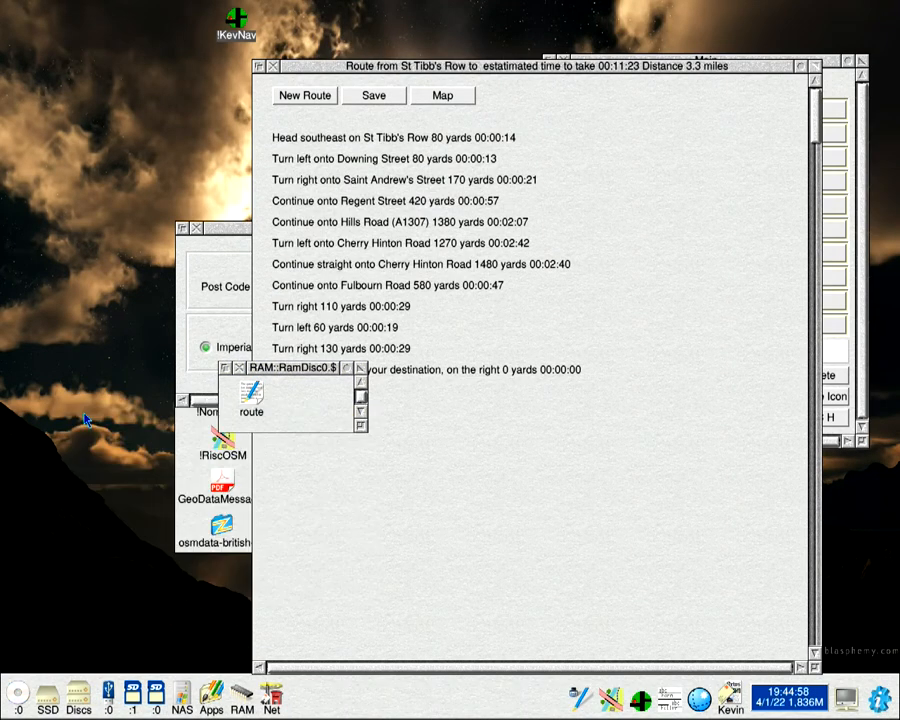
Save the directions in HTML format as route/html on the RAM disc
left_click(317, 100)
left_click(373, 95)
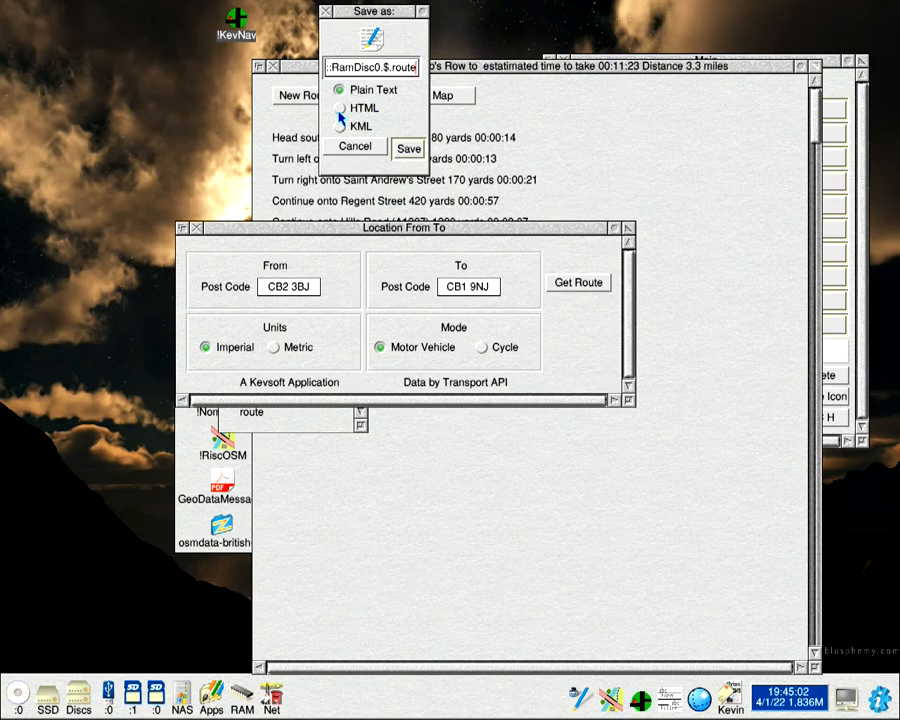
left_click(340, 108)
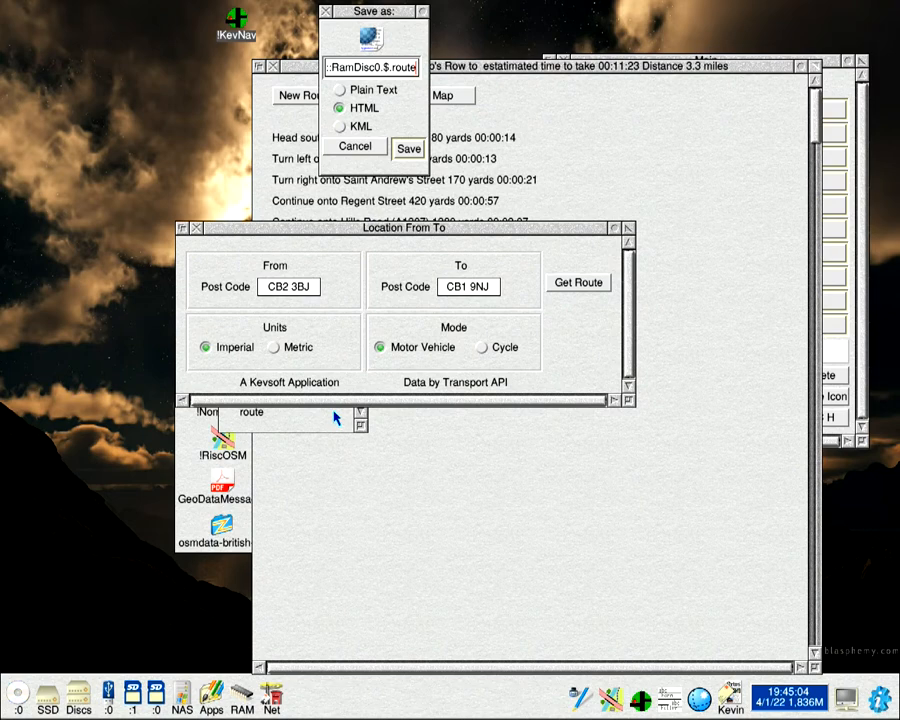
type("/html")
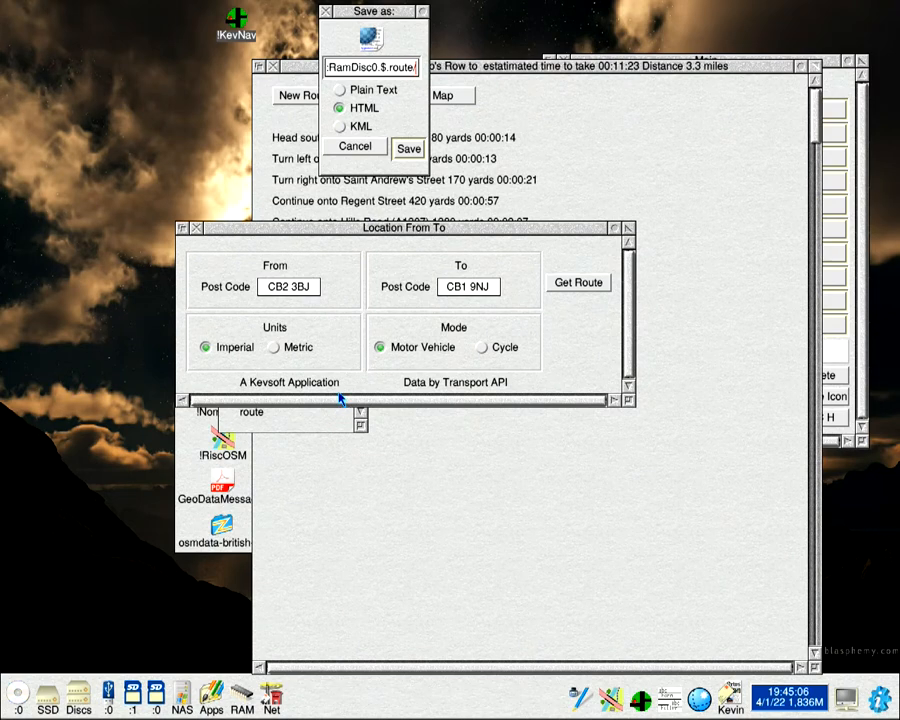
key("Return")
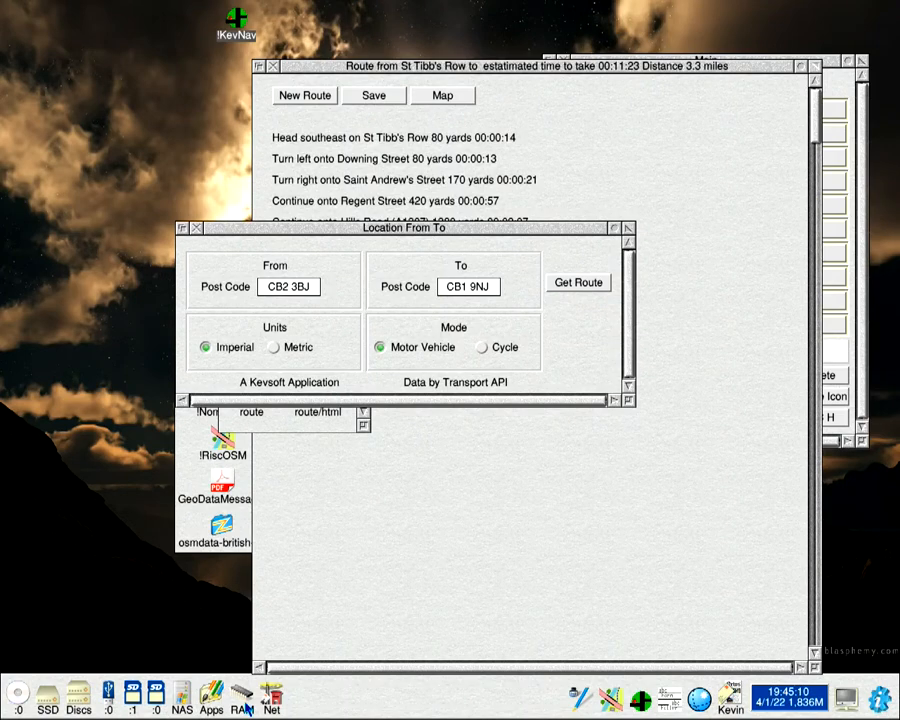
Preview route/html in the browser as a numbered web page, then close it
left_click(243, 695)
double_click(318, 395)
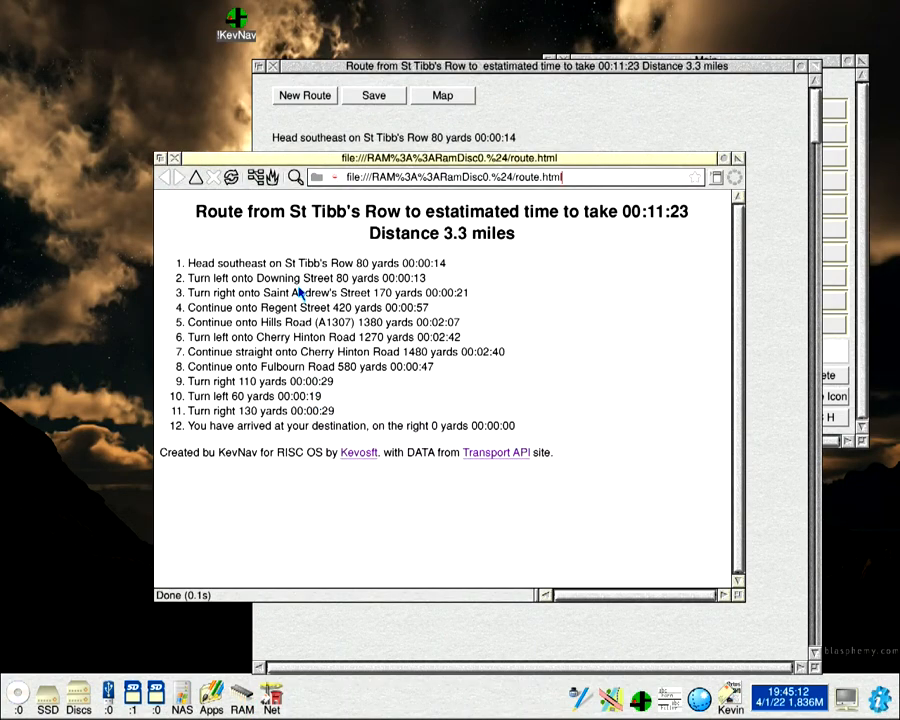
left_click(175, 159)
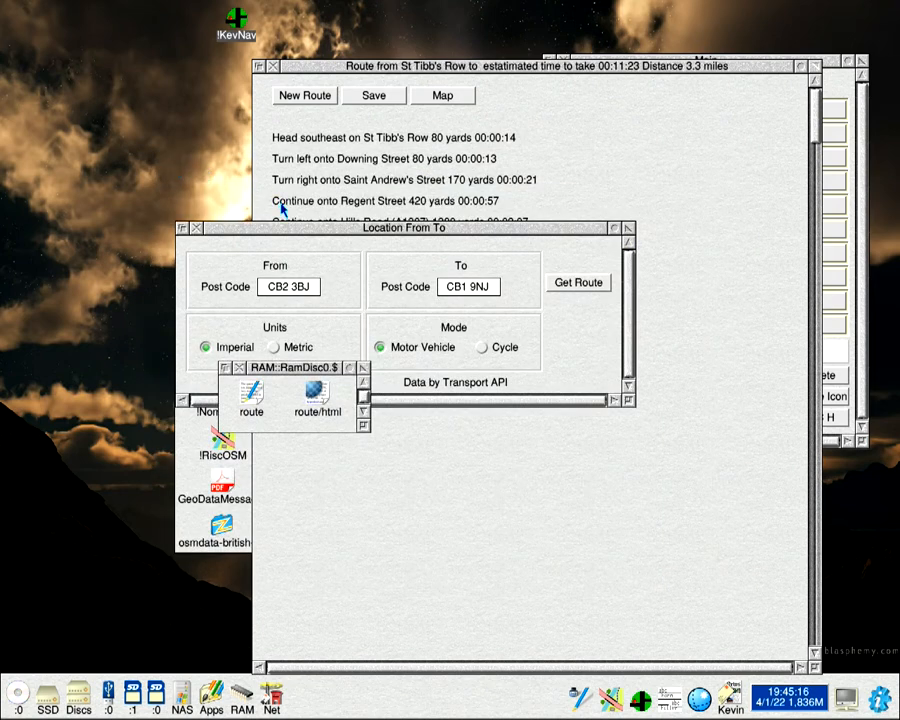
Save the directions in KML format as route/kml on the RAM disc
left_click(373, 95)
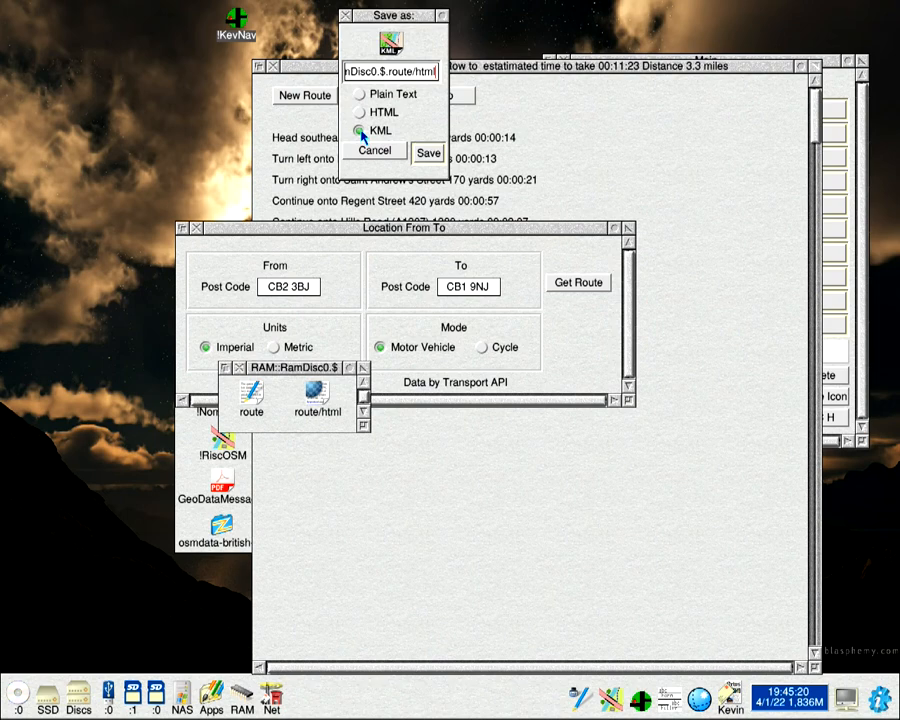
key("BackSpace")
key("BackSpace")
key("BackSpace")
key("BackSpace")
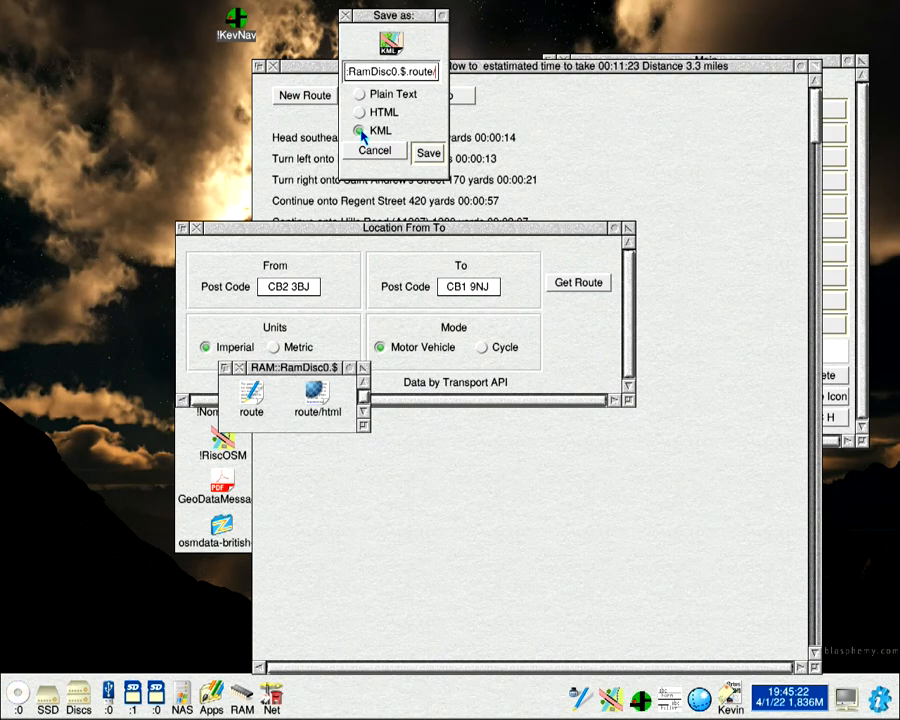
type("kml")
key("Return")
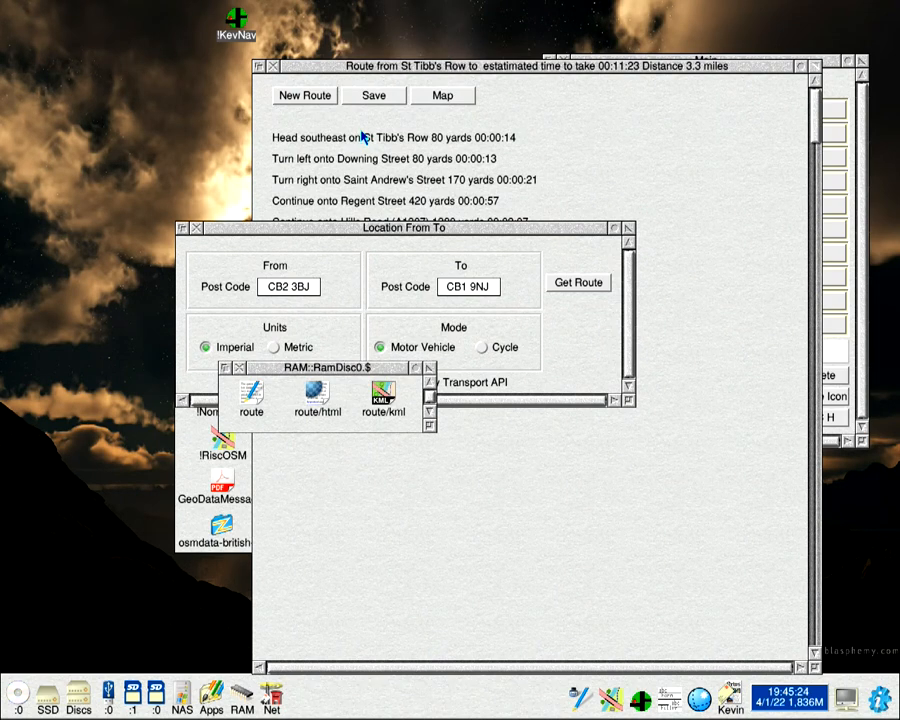
Inspect route/kml's coordinates, then load it onto a RiscOSM Cambridge map
double_click(383, 395)
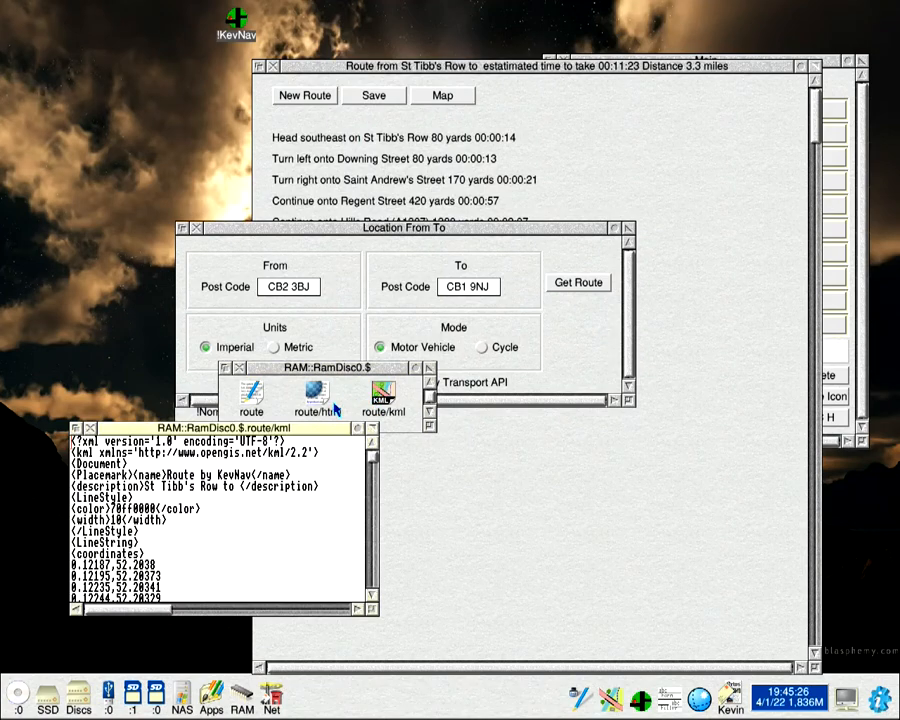
scroll(280, 498, "down", 5)
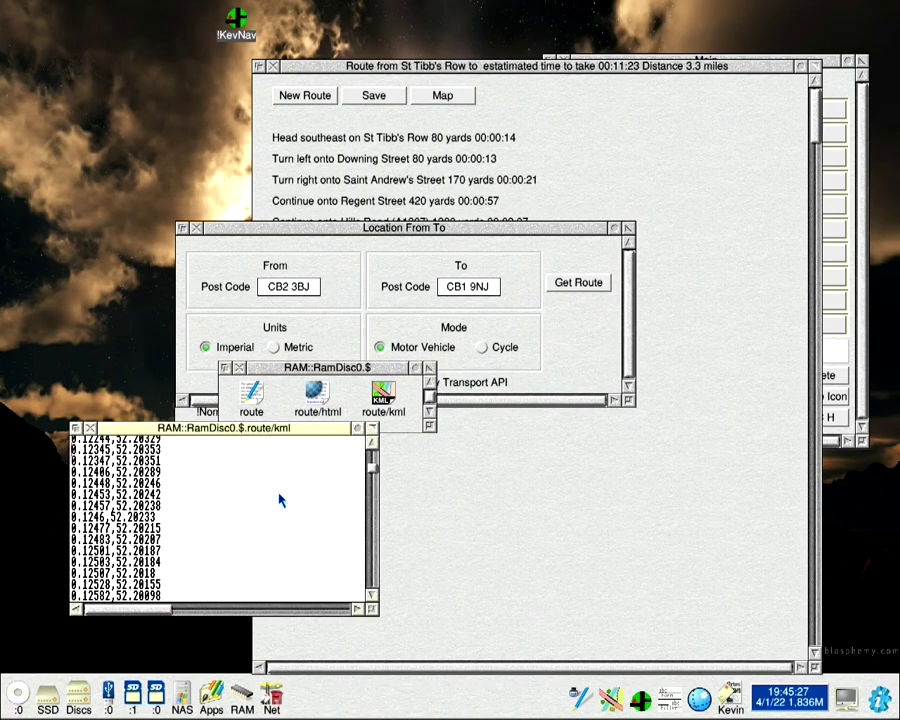
left_click(90, 428)
double_click(390, 400)
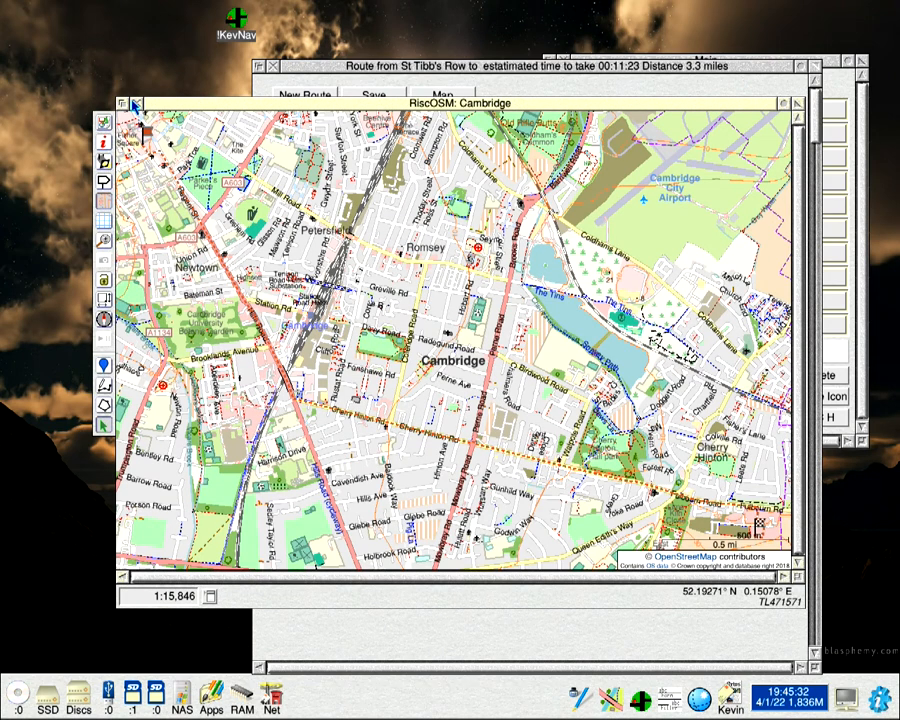
Recalculate the CB2 3BJ to CB1 9NJ route in Cycle mode: 3.6 miles, about 29 minutes
left_click(136, 104)
left_click(228, 338)
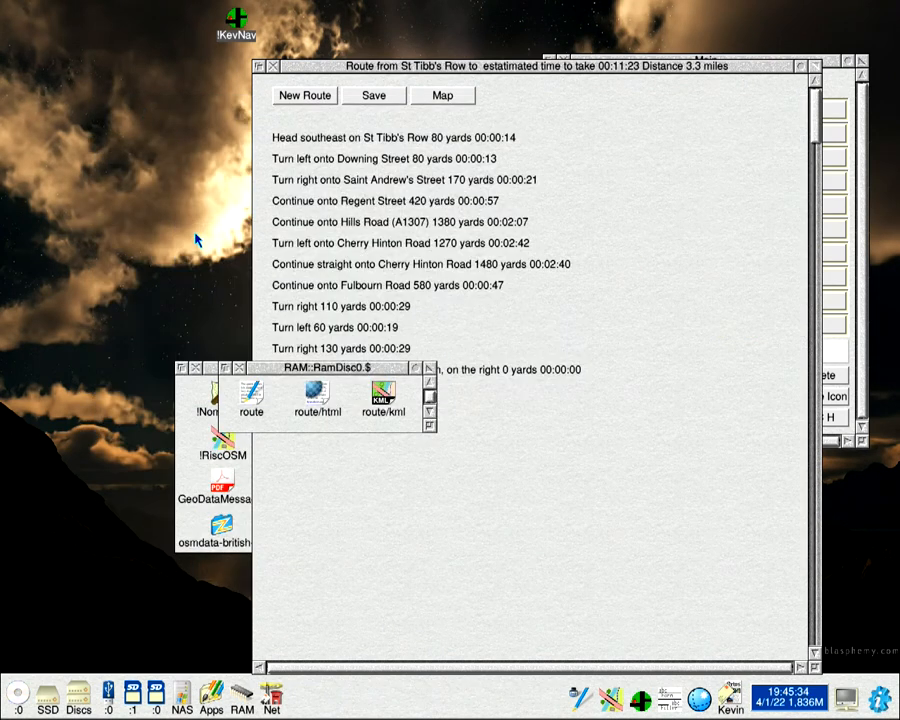
left_click(304, 95)
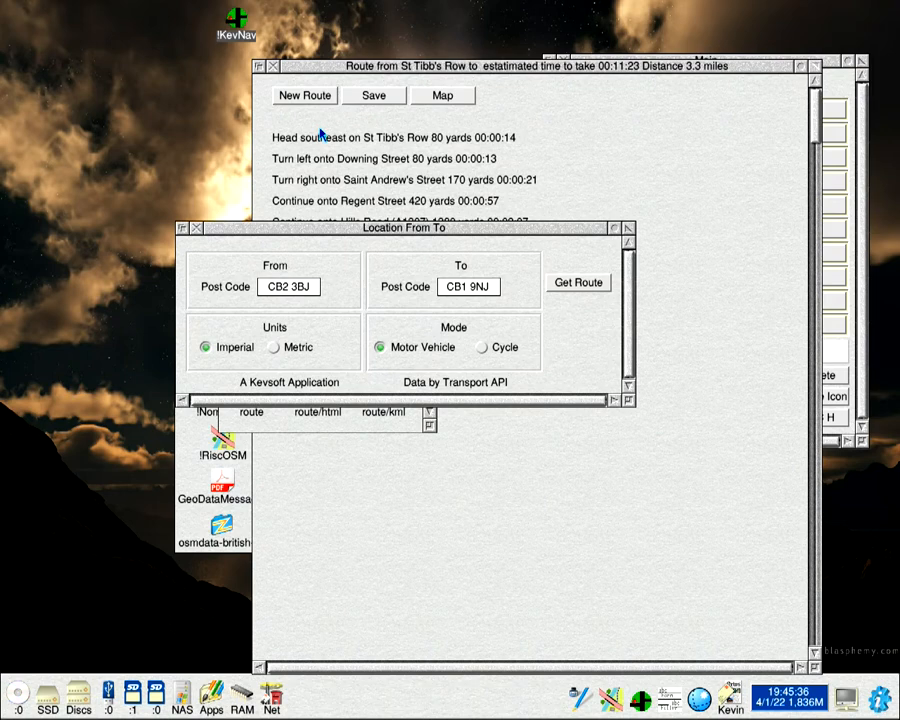
left_click(483, 348)
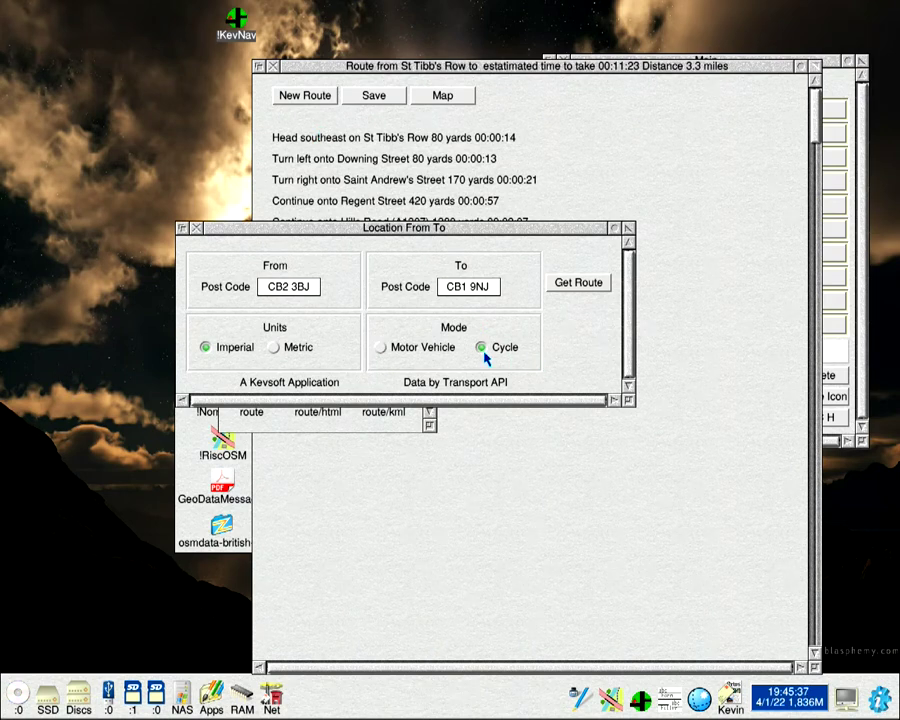
left_click(566, 284)
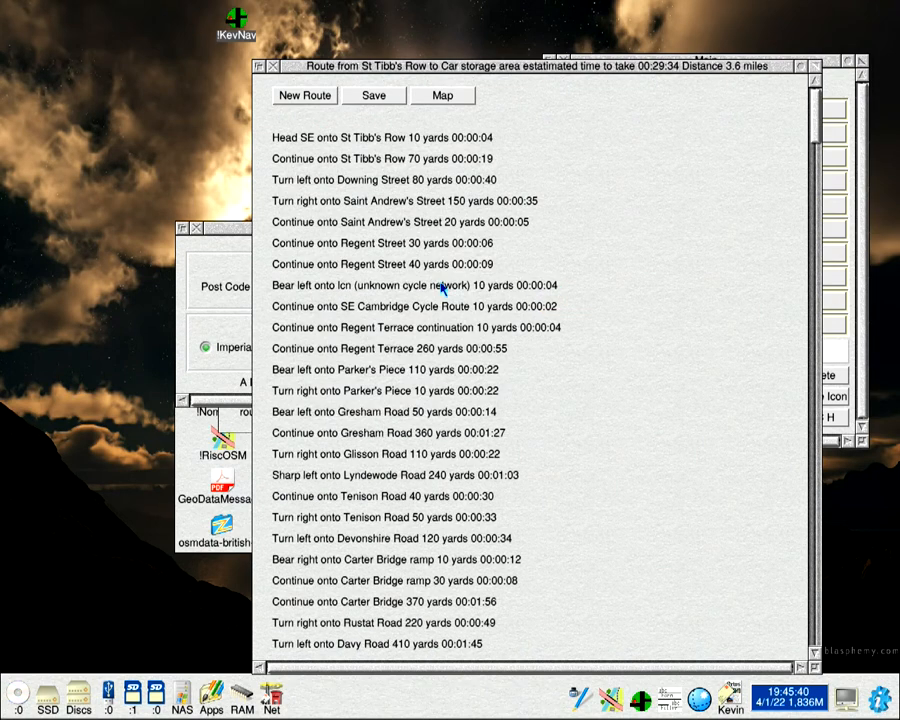
scroll(345, 255, "up", 10)
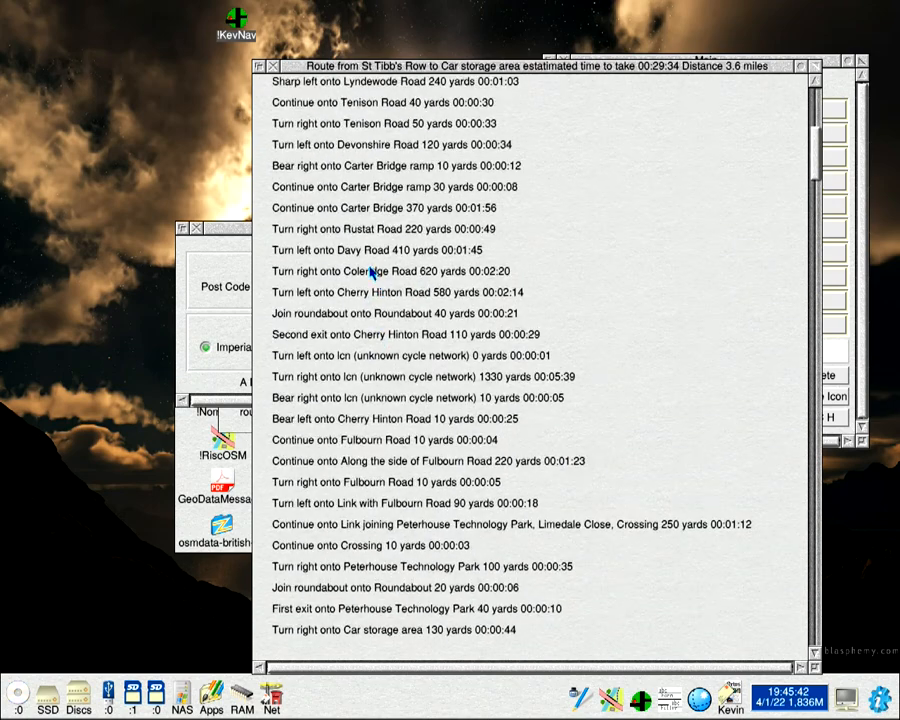
scroll(345, 255, "down", 10)
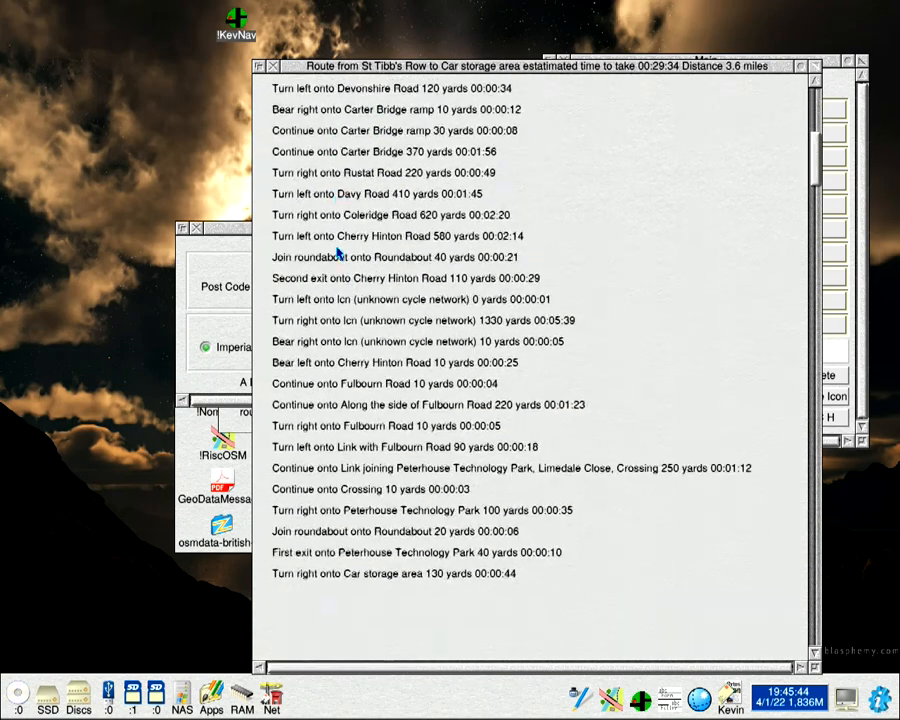
scroll(345, 255, "down", 3)
scroll(330, 245, "up", 5)
scroll(330, 245, "up", 5)
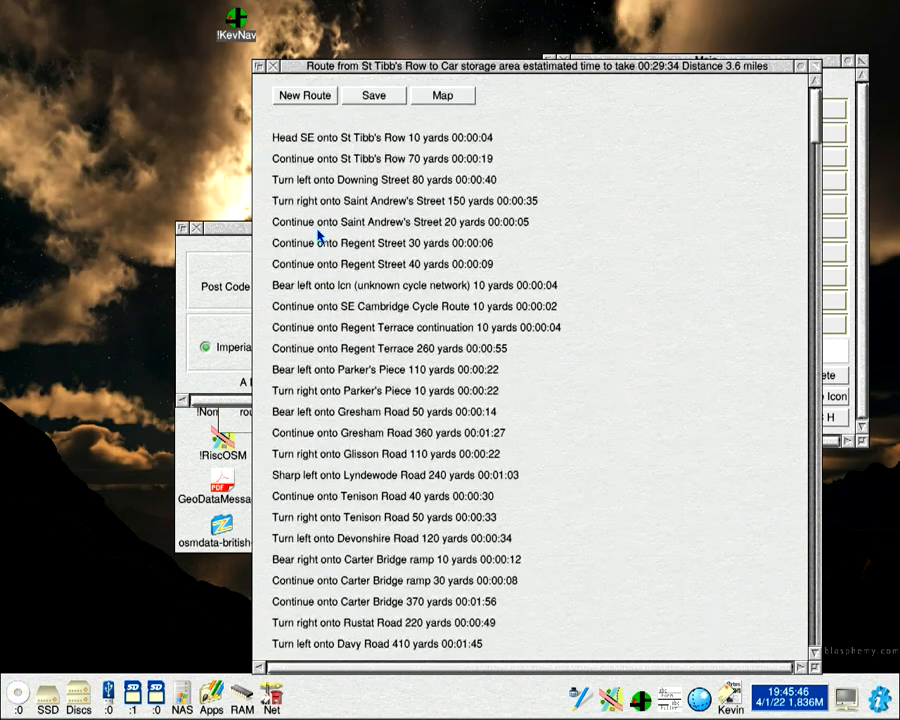